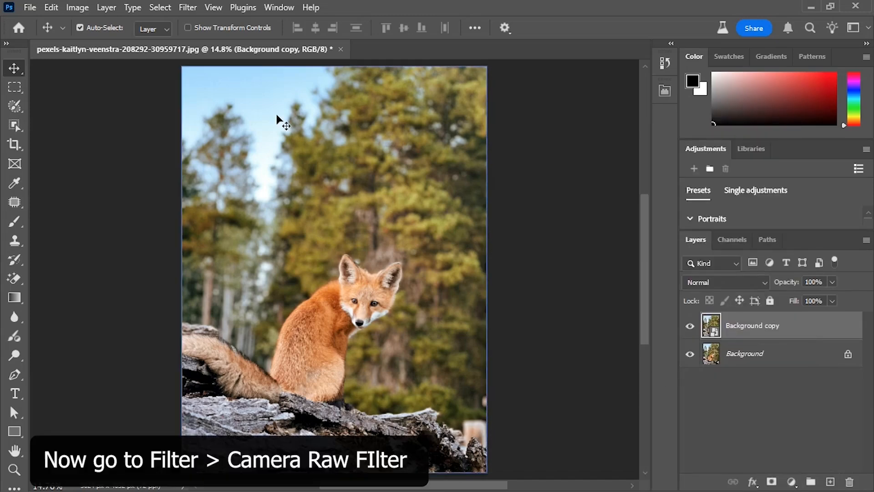
- Open the Camera Raw Filter on the background copy and set Exposure -0.60, Contrast -29, Highlights -20 and Shadows +10
{"action": "left_click", "coordinate": [187, 8]}
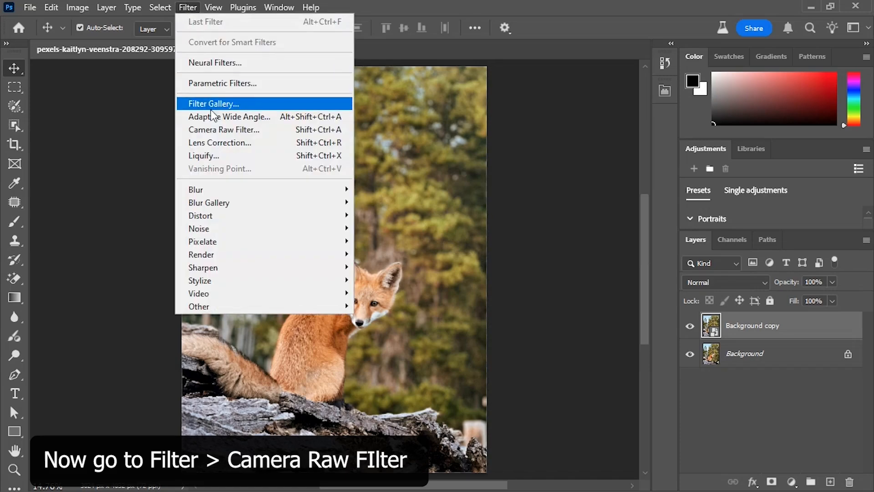
{"action": "left_click", "coordinate": [205, 130]}
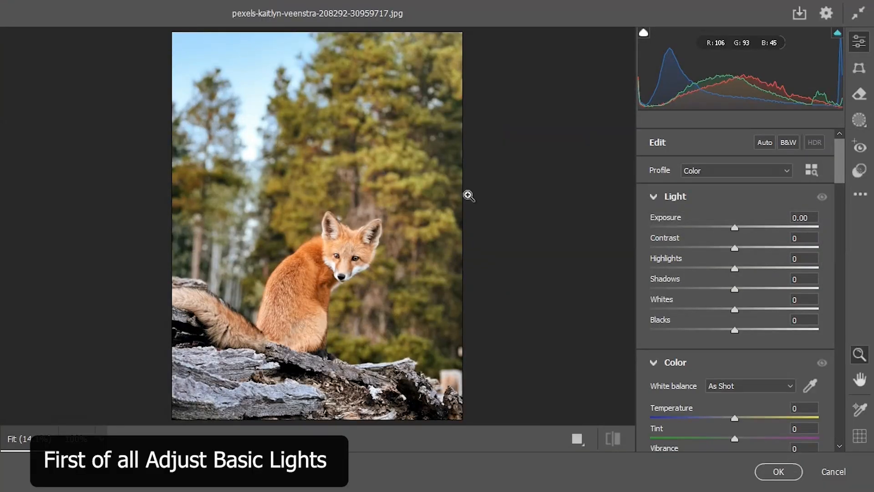
{"action": "left_click_drag", "start_coordinate": [736, 228], "coordinate": [740, 286]}
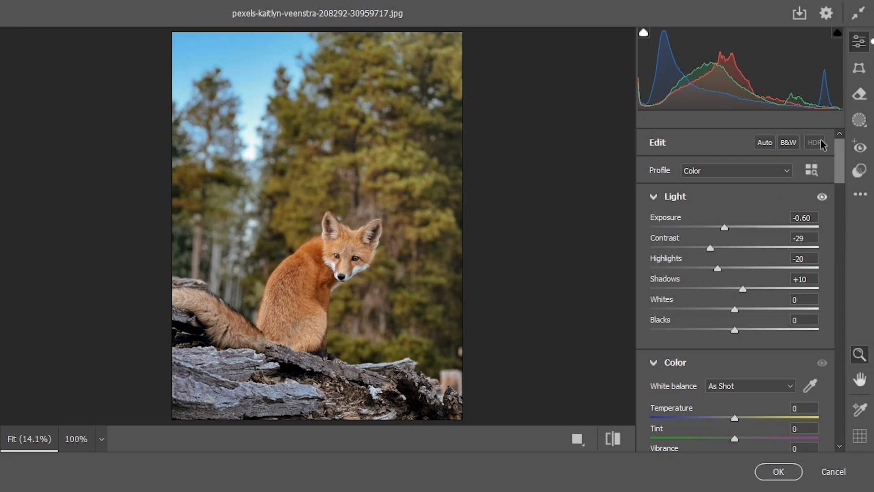
- Create a Background mask and set its Exposure to -2.35, Contrast -18, Highlights -31, Shadows +5 and Whites -17
{"action": "left_click", "coordinate": [858, 121]}
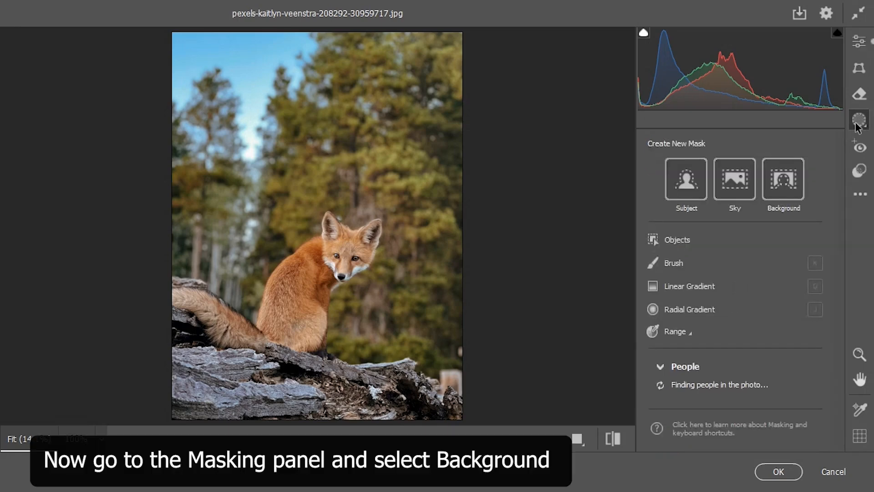
{"action": "left_click", "coordinate": [779, 182]}
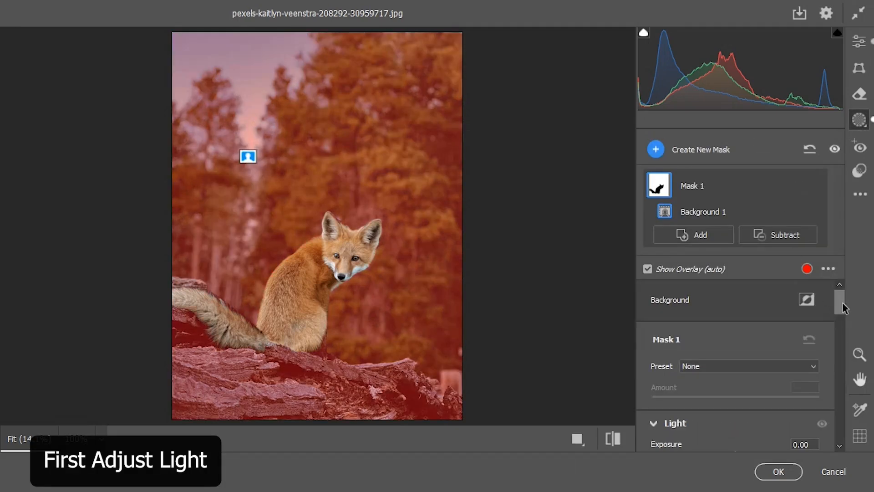
{"action": "left_click_drag", "start_coordinate": [841, 306], "coordinate": [840, 320]}
{"action": "left_click_drag", "start_coordinate": [734, 324], "coordinate": [686, 325]}
{"action": "left_click_drag", "start_coordinate": [735, 346], "coordinate": [721, 407]}
- Set the background mask's Blacks to +7, Temperature to +37 and Saturation to -84
{"action": "scroll", "coordinate": [735, 367], "scroll_direction": "down", "scroll_amount": 2}
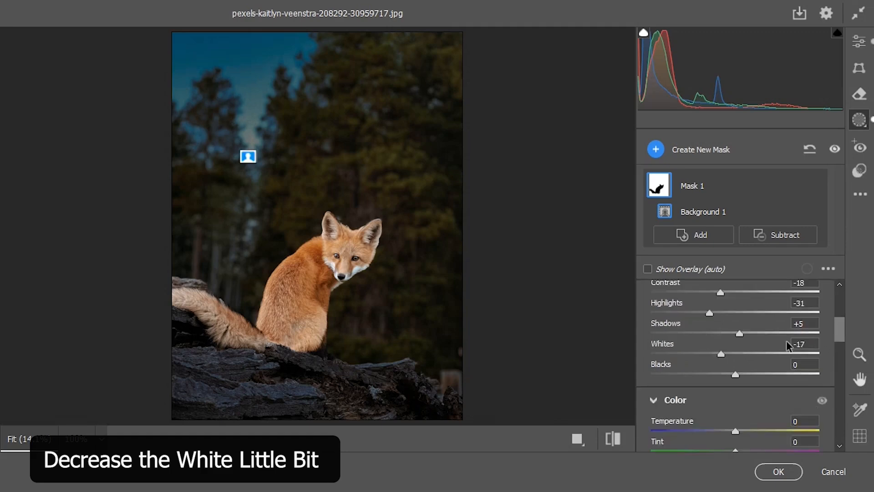
{"action": "left_click_drag", "start_coordinate": [735, 365], "coordinate": [767, 382]}
{"action": "scroll", "coordinate": [841, 336], "scroll_direction": "down", "scroll_amount": 2}
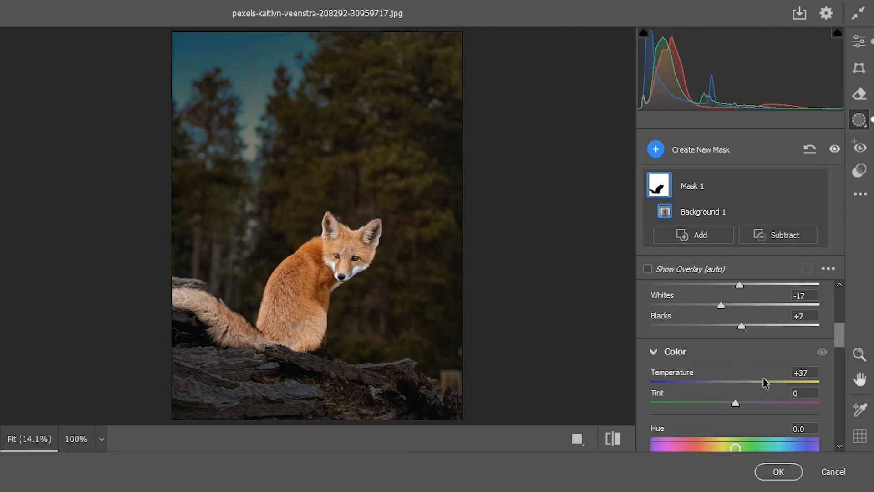
{"action": "scroll", "coordinate": [847, 342], "scroll_direction": "down", "scroll_amount": 3}
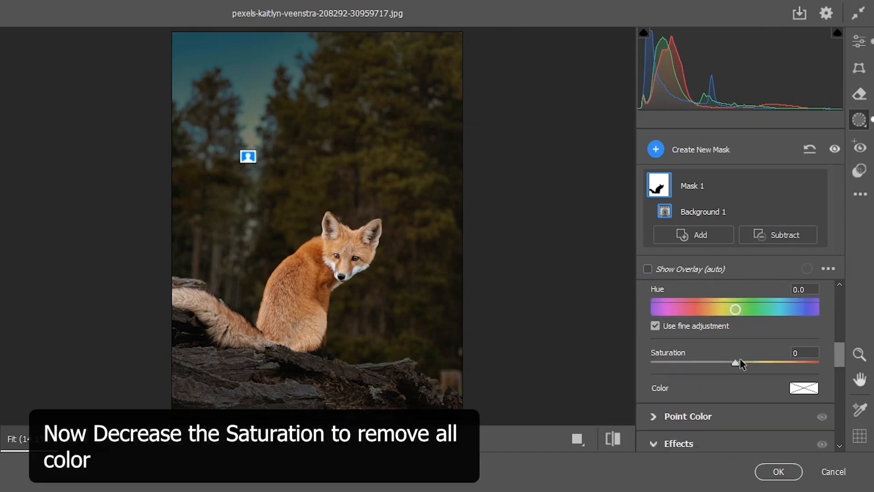
{"action": "left_click_drag", "start_coordinate": [735, 361], "coordinate": [664, 364]}
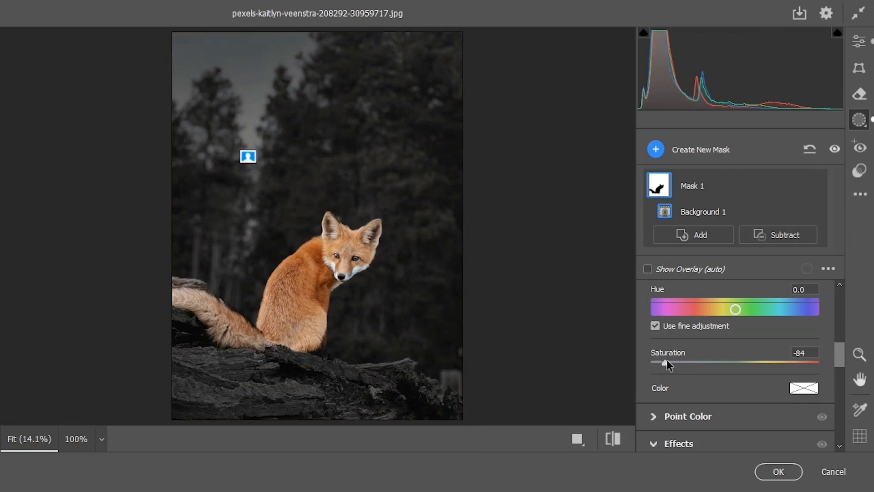
- Subtract a near-vertical linear gradient from the background mask, running from the photo's top edge down to the fox's head
{"action": "left_click", "coordinate": [768, 235]}
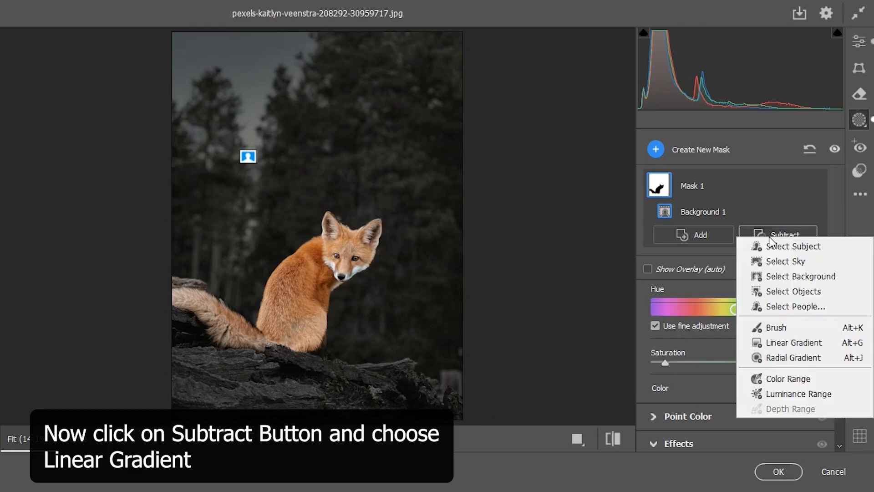
{"action": "left_click", "coordinate": [764, 341]}
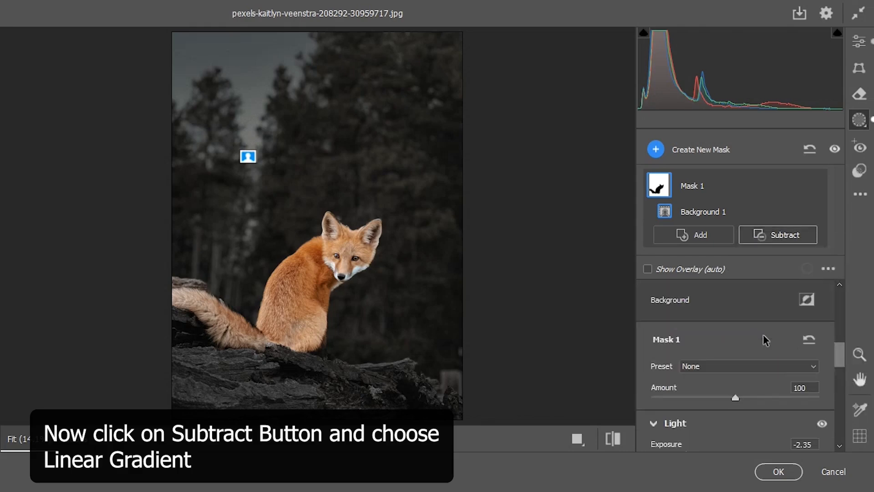
{"action": "left_click_drag", "start_coordinate": [327, 33], "coordinate": [323, 238]}
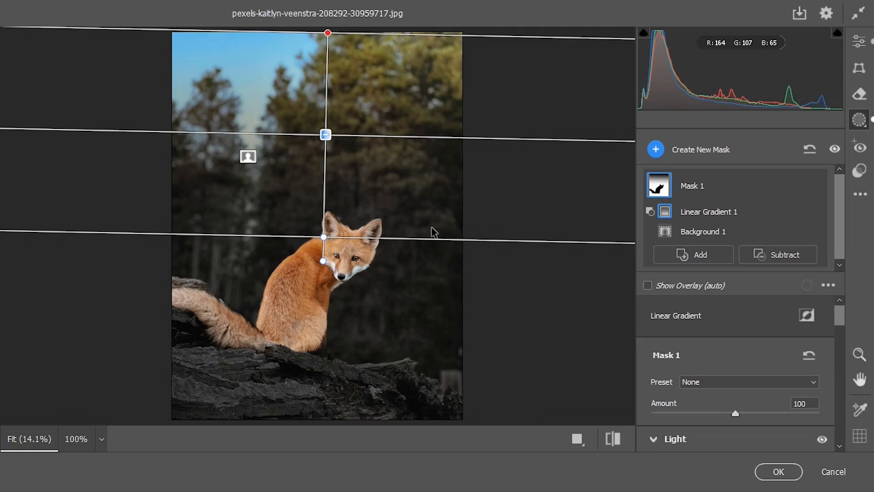
- Subtract a tilted elliptical radial gradient covering the fox's head and body from Mask 1
{"action": "left_click", "coordinate": [740, 249]}
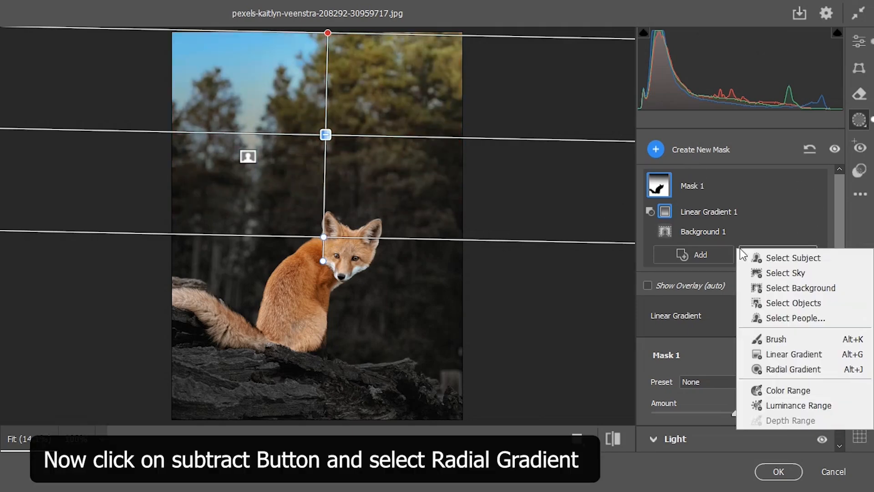
{"action": "left_click", "coordinate": [773, 370]}
{"action": "left_click_drag", "start_coordinate": [311, 275], "coordinate": [353, 346]}
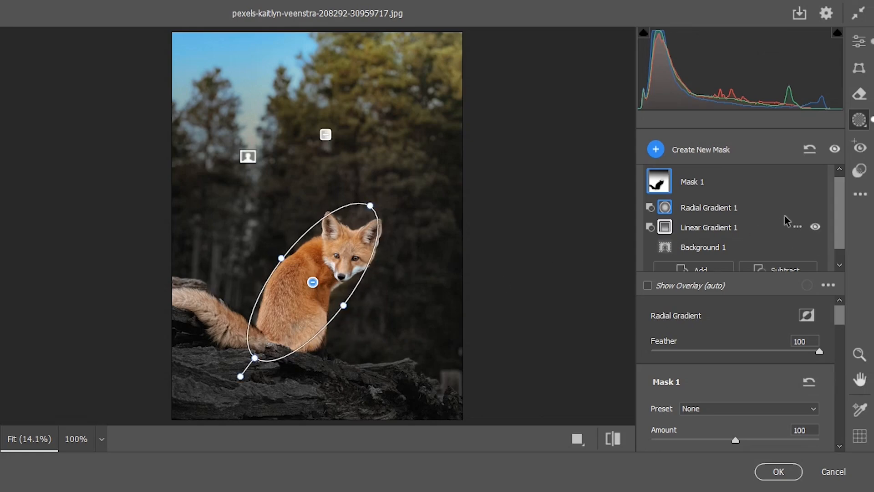
- Compare the photo with Mask 1 hidden and shown, and set the mask's Saturation to -91
{"action": "left_click", "coordinate": [816, 182]}
{"action": "left_click", "coordinate": [817, 183]}
{"action": "left_click", "coordinate": [816, 182]}
{"action": "left_click", "coordinate": [817, 182]}
{"action": "left_click_drag", "start_coordinate": [838, 317], "coordinate": [839, 369]}
{"action": "left_click_drag", "start_coordinate": [664, 414], "coordinate": [658, 414]}
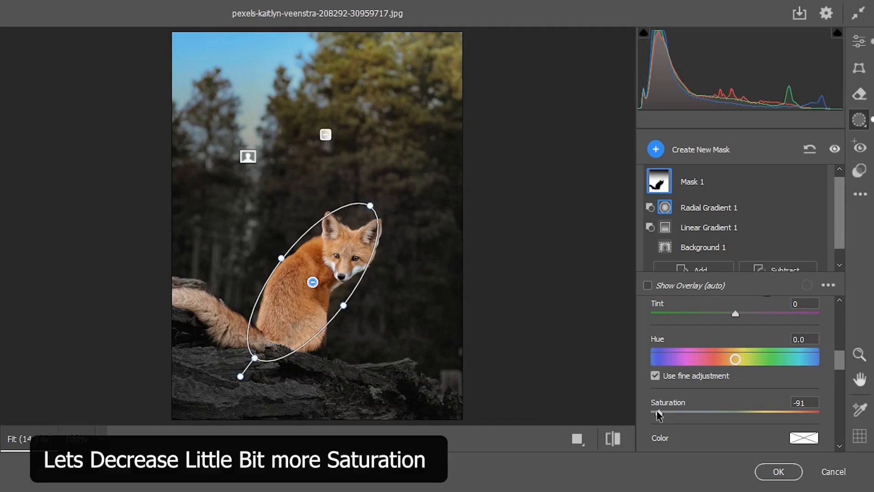
- Create a new linear gradient mask from the photo's top edge down to the fox's chin and subtract the subject from it
{"action": "left_click", "coordinate": [701, 155]}
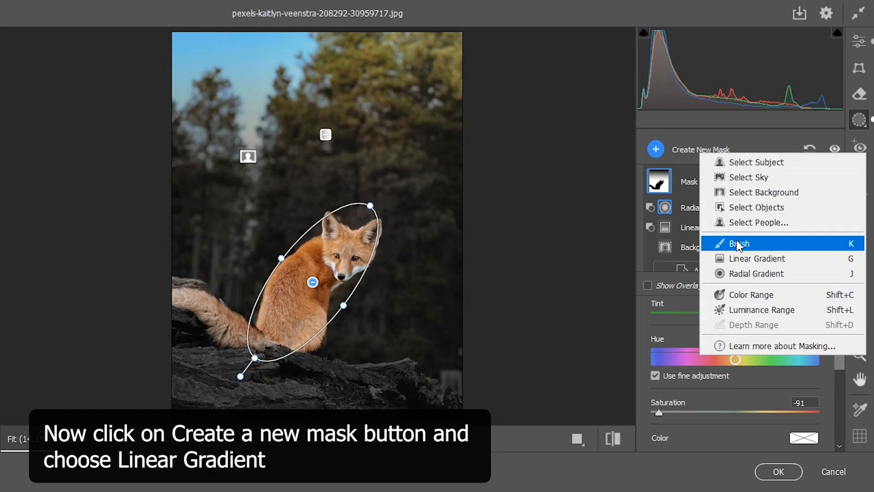
{"action": "left_click", "coordinate": [735, 259]}
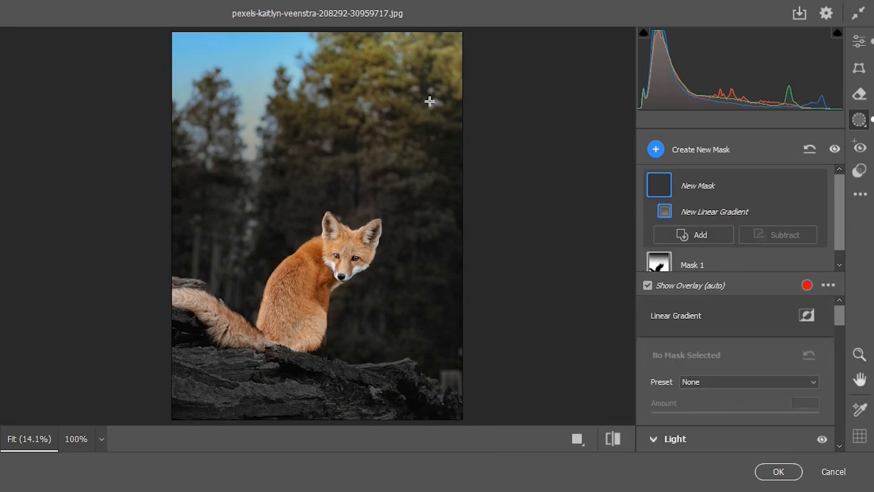
{"action": "left_click_drag", "start_coordinate": [330, 32], "coordinate": [324, 276]}
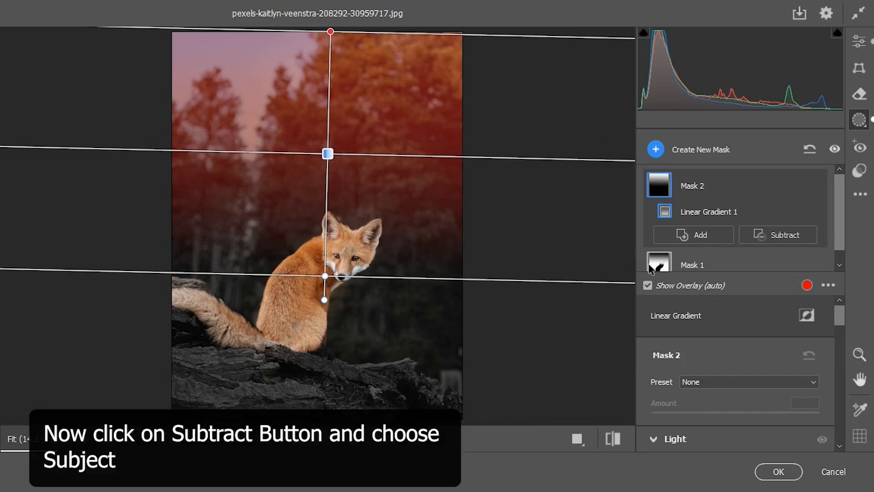
{"action": "left_click", "coordinate": [773, 241]}
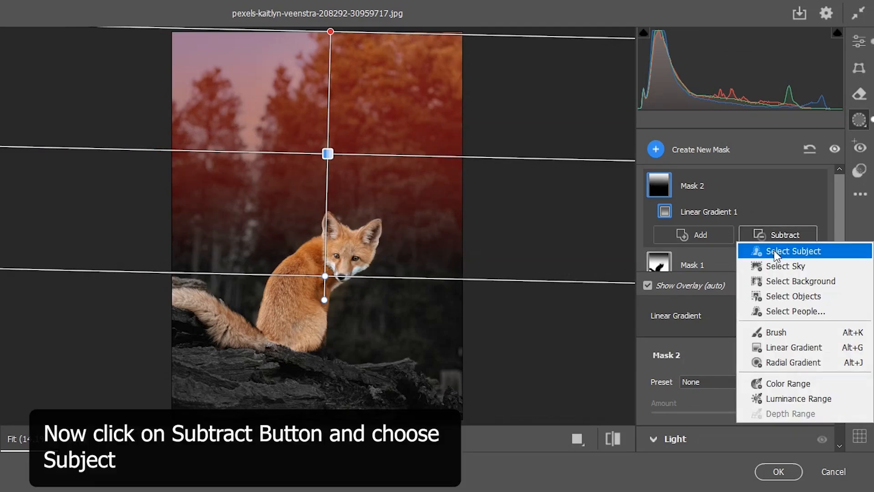
{"action": "left_click", "coordinate": [775, 251]}
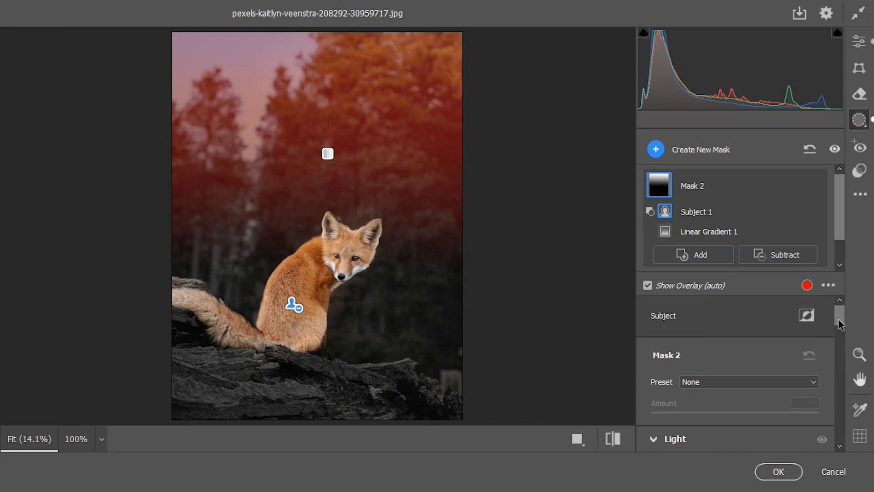
- Set Mask 2's Exposure to +0.60, Contrast to -100, Highlights to -66 and Shadows to +89
{"action": "left_click_drag", "start_coordinate": [838, 321], "coordinate": [836, 329]}
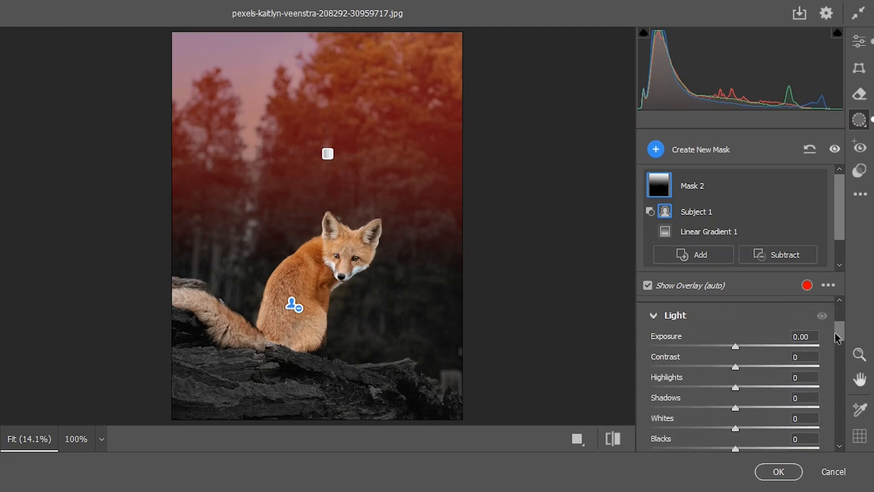
{"action": "left_click_drag", "start_coordinate": [734, 342], "coordinate": [651, 363]}
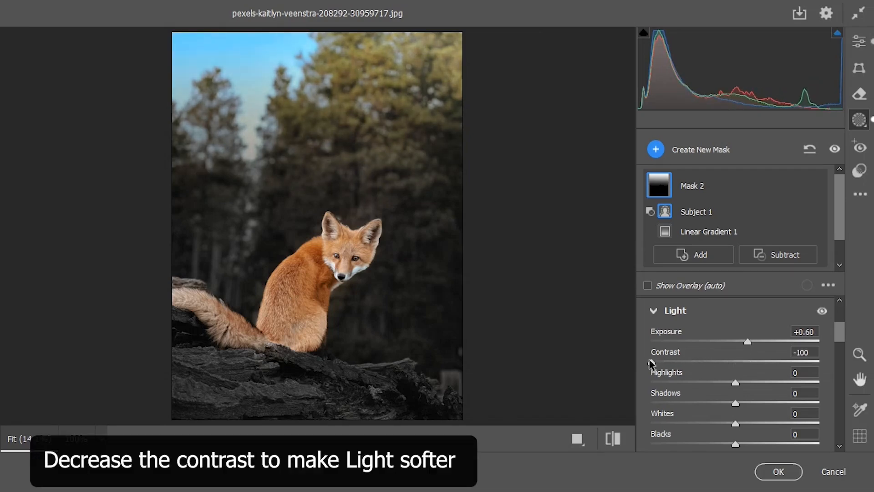
{"action": "scroll", "coordinate": [750, 360], "scroll_direction": "down", "scroll_amount": 1}
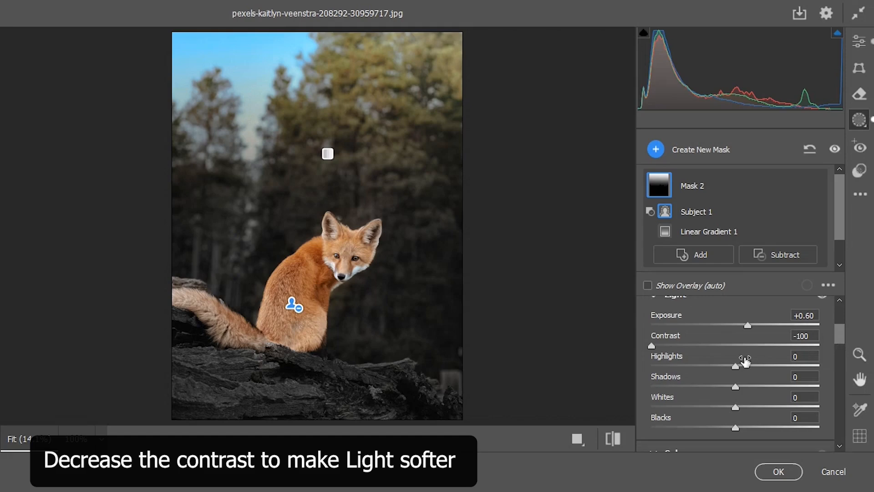
{"action": "left_click_drag", "start_coordinate": [733, 366], "coordinate": [678, 371]}
{"action": "left_click_drag", "start_coordinate": [734, 387], "coordinate": [809, 385]}
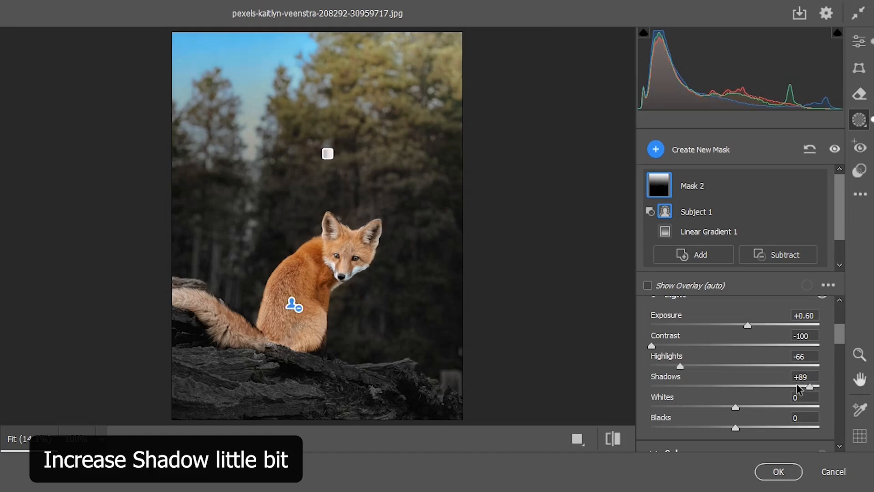
- Set Mask 2's Temperature to -77 and its Saturation to -100
{"action": "left_click_drag", "start_coordinate": [841, 337], "coordinate": [831, 355]}
{"action": "left_click_drag", "start_coordinate": [736, 346], "coordinate": [680, 349]}
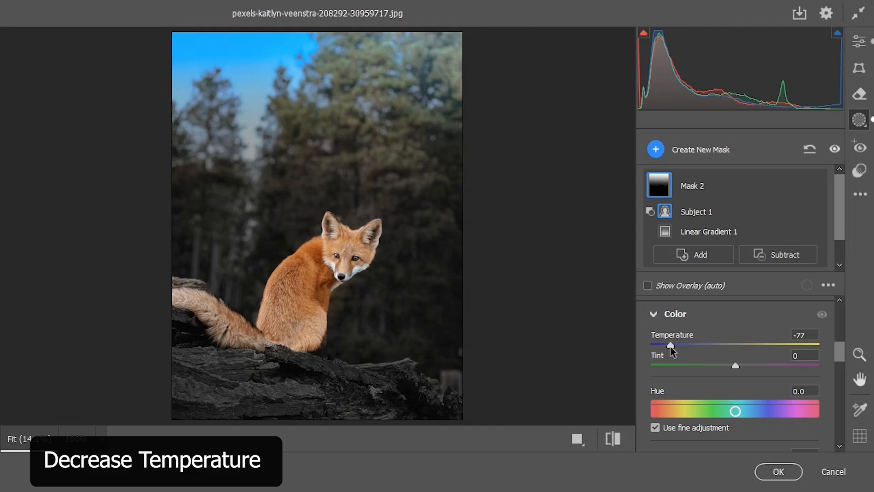
{"action": "scroll", "coordinate": [837, 361], "scroll_direction": "down", "scroll_amount": 3}
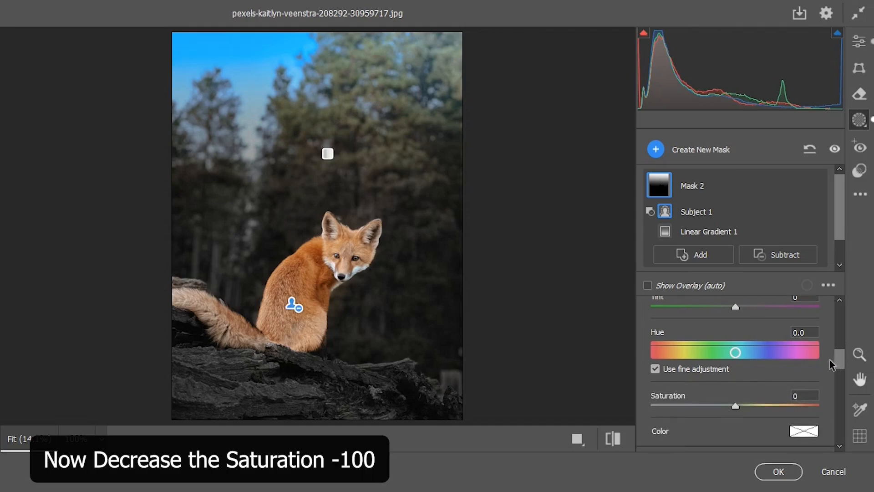
{"action": "left_click_drag", "start_coordinate": [730, 399], "coordinate": [630, 406]}
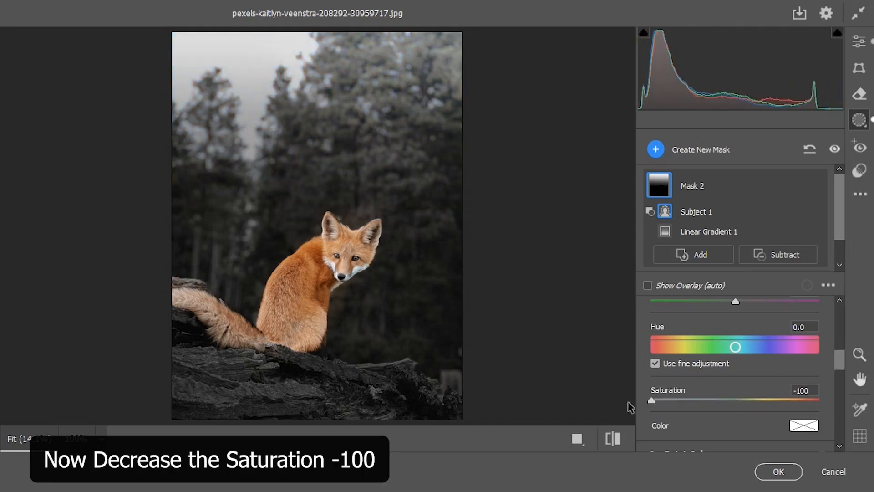
- Set Mask 2's Texture to -80, Clarity to -24 and Dehaze to -100, and raise the middle of its tone curve slightly
{"action": "scroll", "coordinate": [837, 364], "scroll_direction": "down", "scroll_amount": 5}
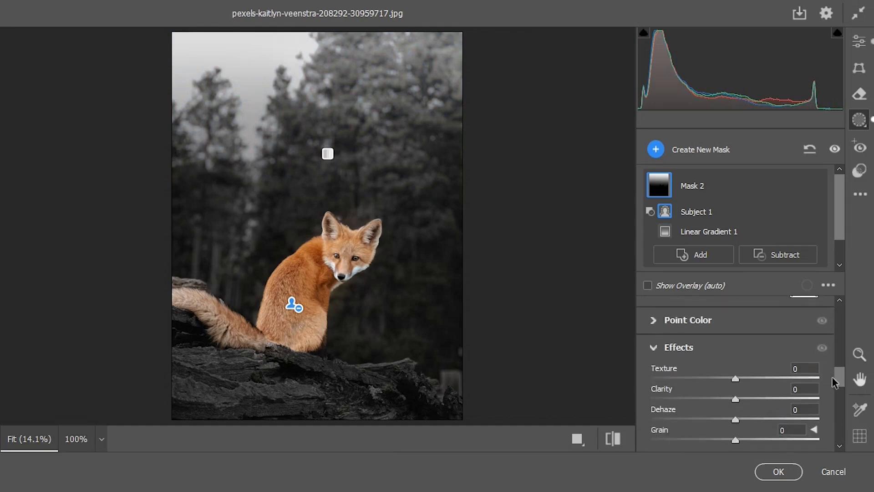
{"action": "left_click_drag", "start_coordinate": [735, 351], "coordinate": [710, 352]}
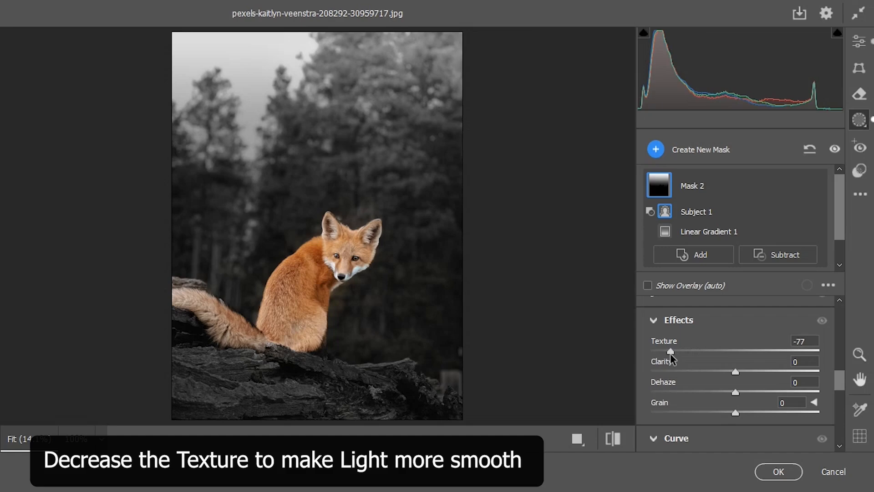
{"action": "left_click_drag", "start_coordinate": [671, 359], "coordinate": [669, 359]}
{"action": "left_click_drag", "start_coordinate": [734, 371], "coordinate": [714, 372]}
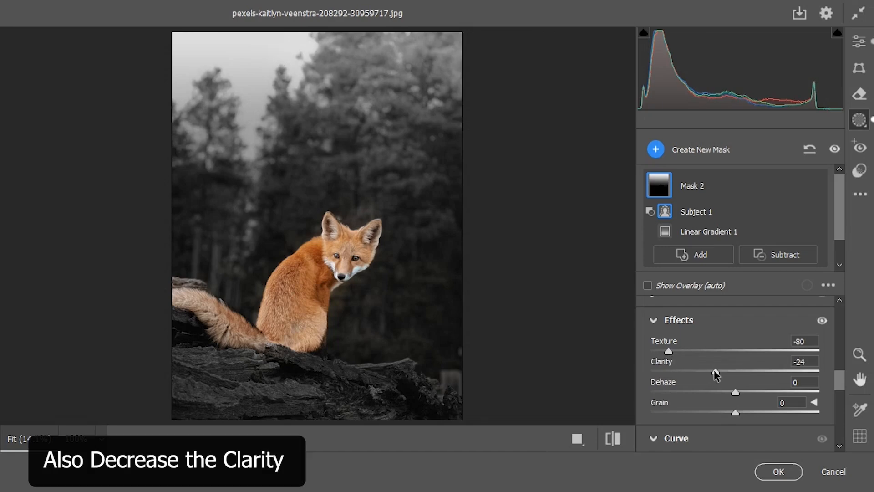
{"action": "left_click_drag", "start_coordinate": [734, 392], "coordinate": [647, 393]}
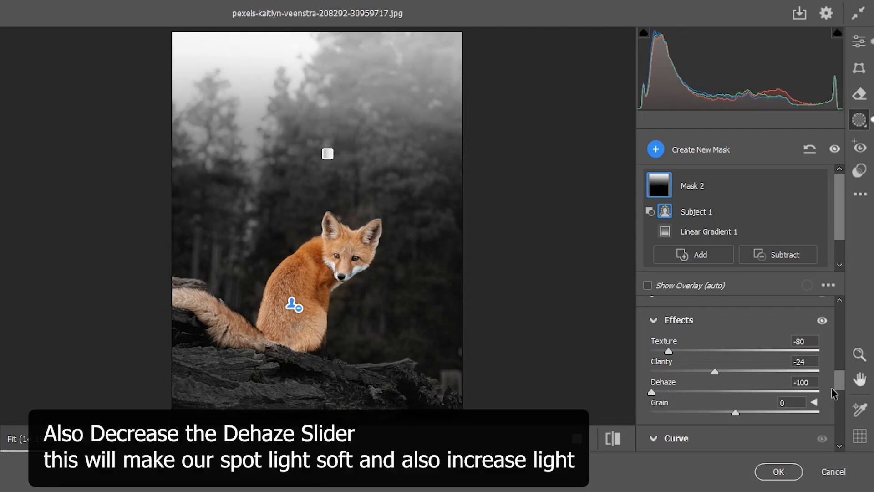
{"action": "left_click_drag", "start_coordinate": [839, 384], "coordinate": [829, 401]}
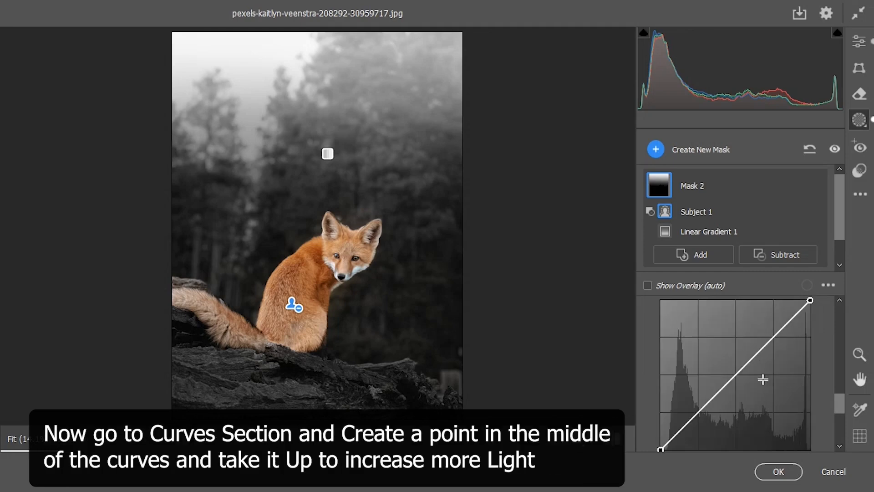
{"action": "left_click_drag", "start_coordinate": [732, 378], "coordinate": [730, 367]}
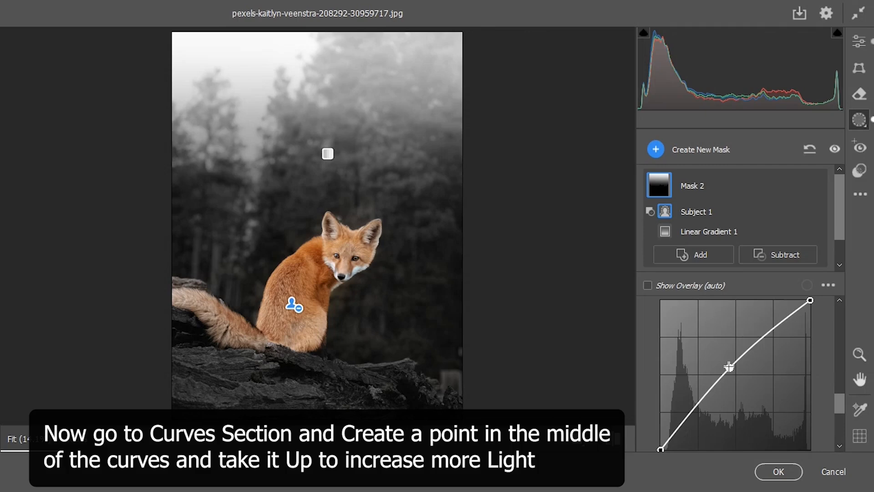
- Create a new mask that selects the fox as the subject
{"action": "left_click", "coordinate": [711, 150]}
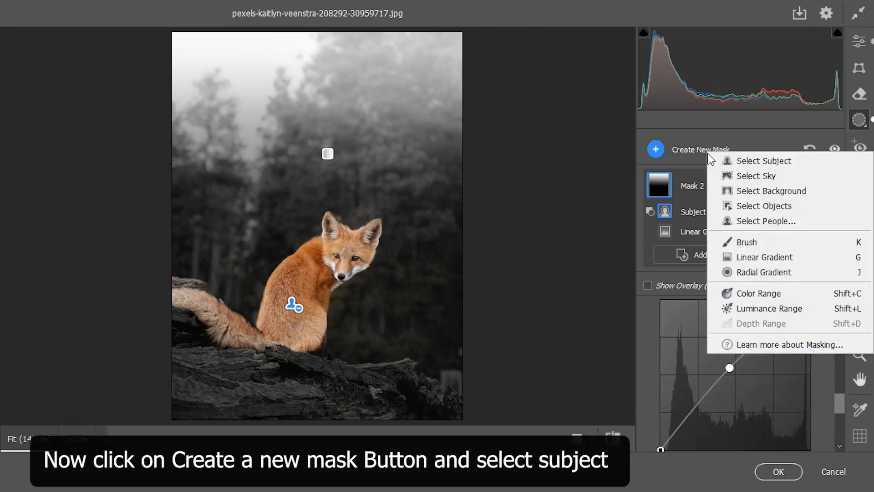
{"action": "left_click", "coordinate": [740, 162]}
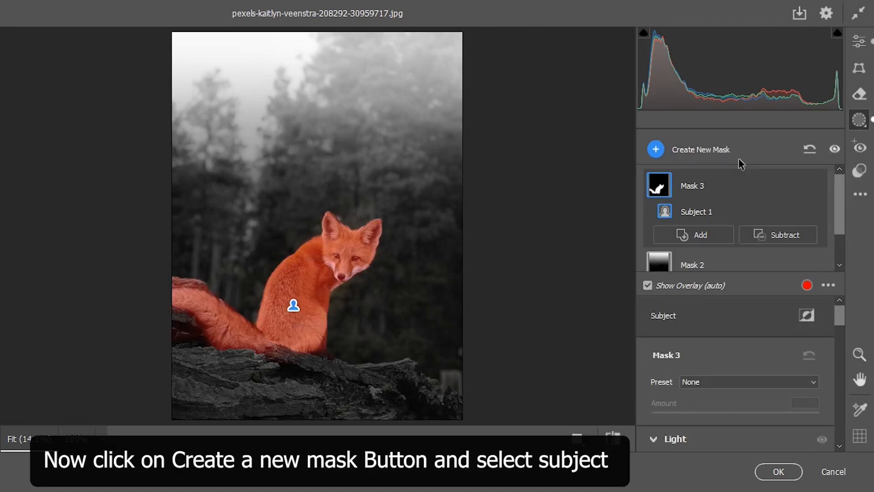
- Set Mask 3's Exposure to +0.20 and its Contrast to +32
{"action": "left_click_drag", "start_coordinate": [840, 324], "coordinate": [829, 341]}
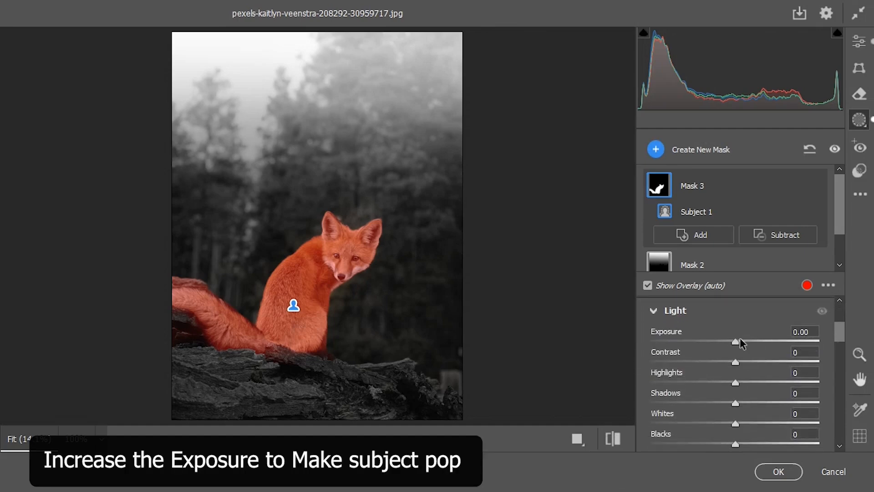
{"action": "left_click_drag", "start_coordinate": [736, 342], "coordinate": [742, 344]}
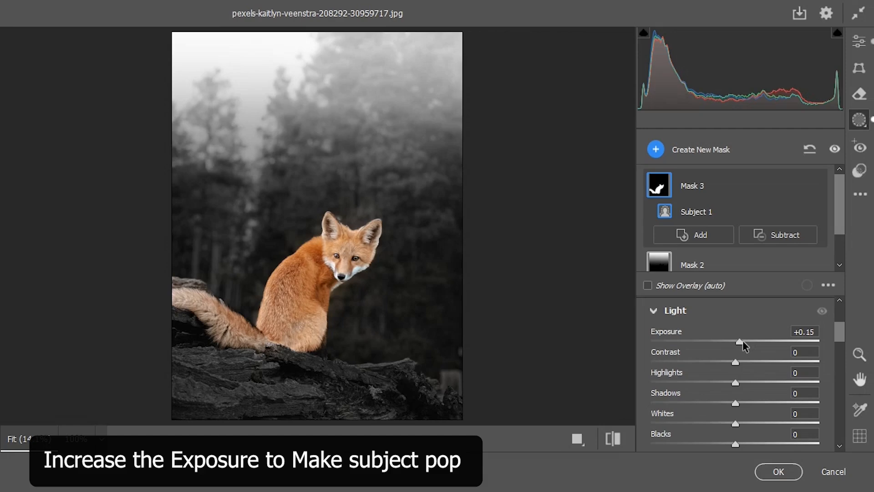
{"action": "left_click_drag", "start_coordinate": [741, 345], "coordinate": [743, 346]}
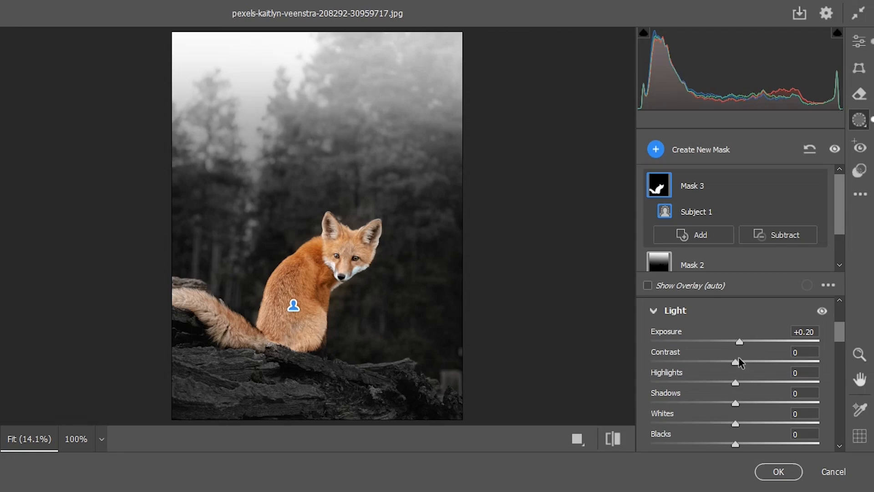
{"action": "left_click_drag", "start_coordinate": [746, 367], "coordinate": [753, 367]}
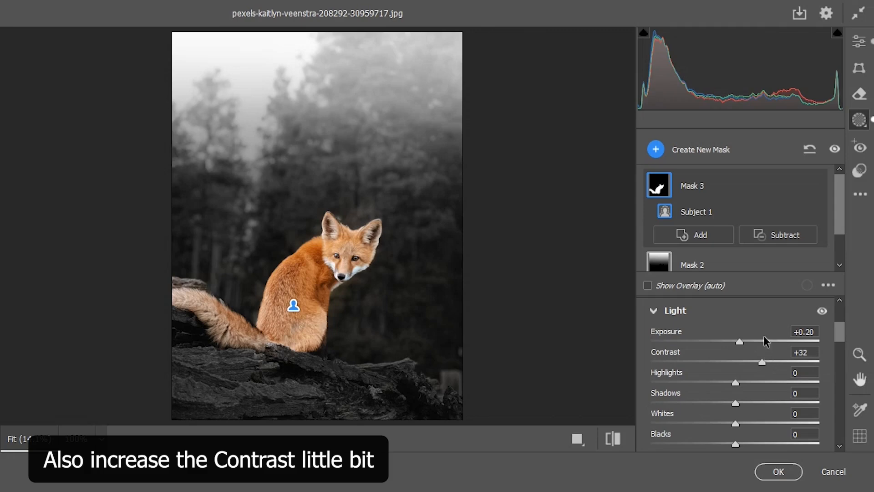
- Create another mask selecting the fox as the subject and set its Exposure to -1.55
{"action": "left_click", "coordinate": [700, 155]}
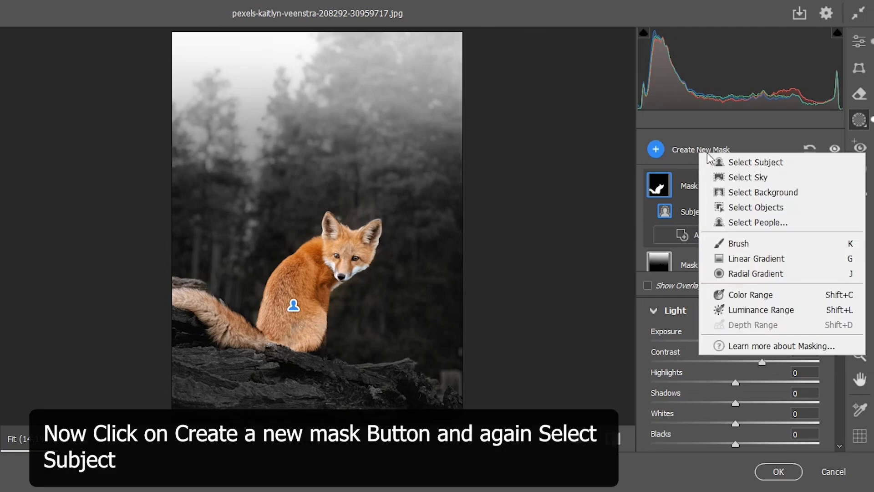
{"action": "left_click", "coordinate": [728, 166]}
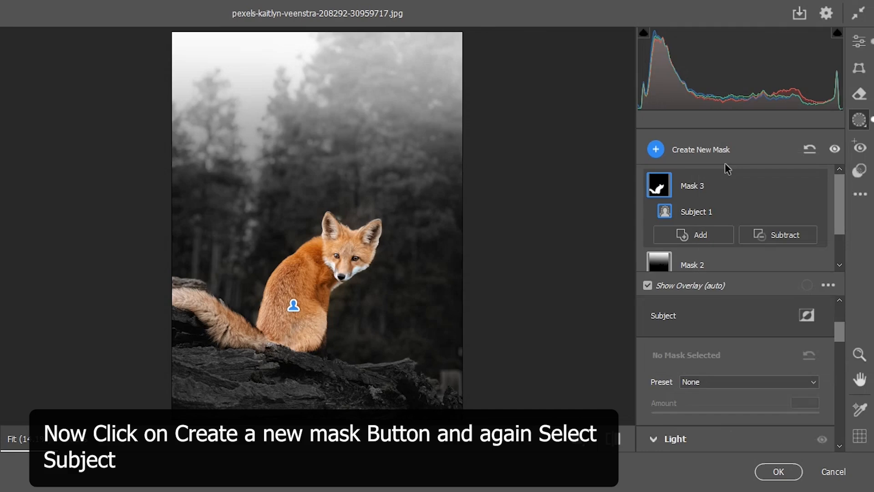
{"action": "left_click_drag", "start_coordinate": [839, 323], "coordinate": [840, 335]}
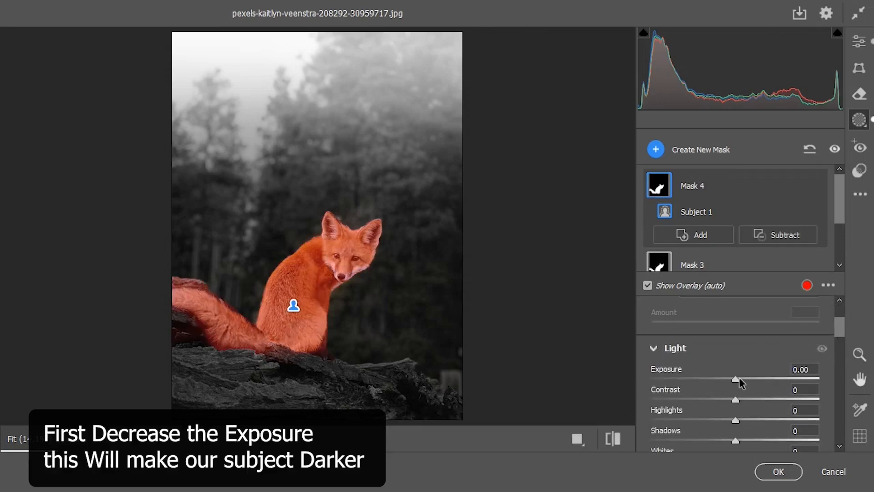
{"action": "left_click_drag", "start_coordinate": [736, 380], "coordinate": [703, 380]}
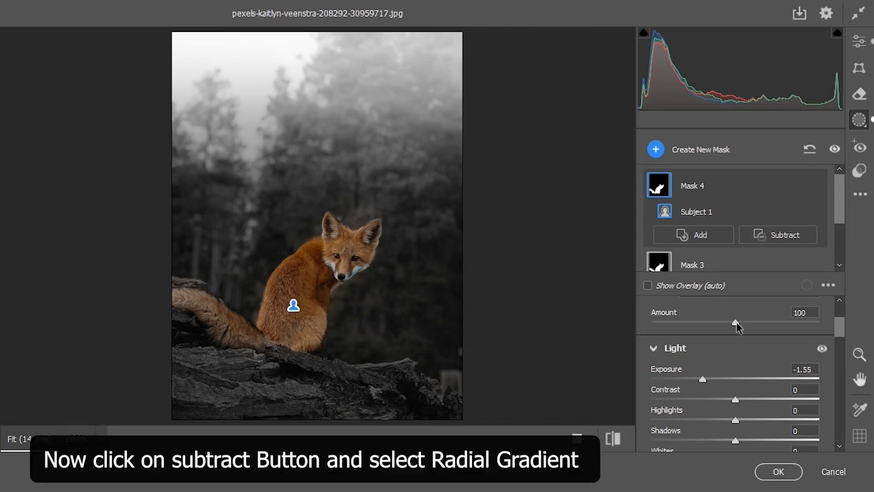
- Subtract a tilted radial gradient with Feather 100 from Mask 4, enclosing the fox's head and body but not its tail
{"action": "left_click", "coordinate": [779, 236]}
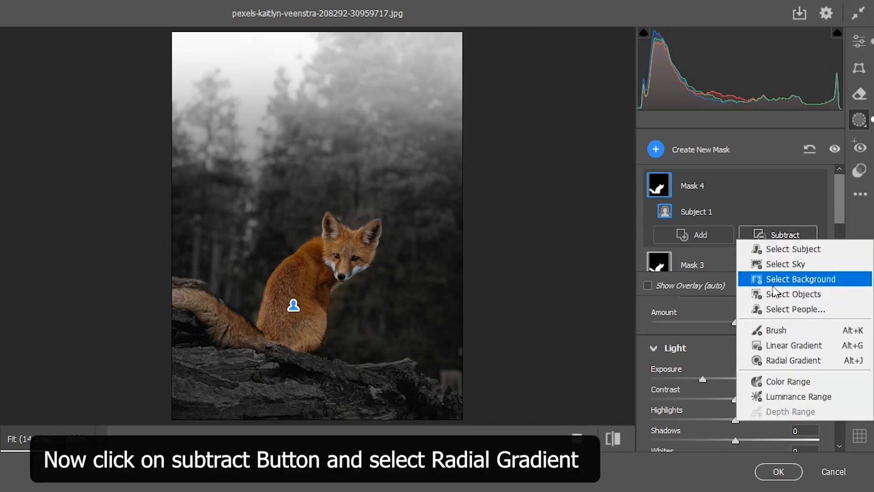
{"action": "left_click", "coordinate": [769, 360]}
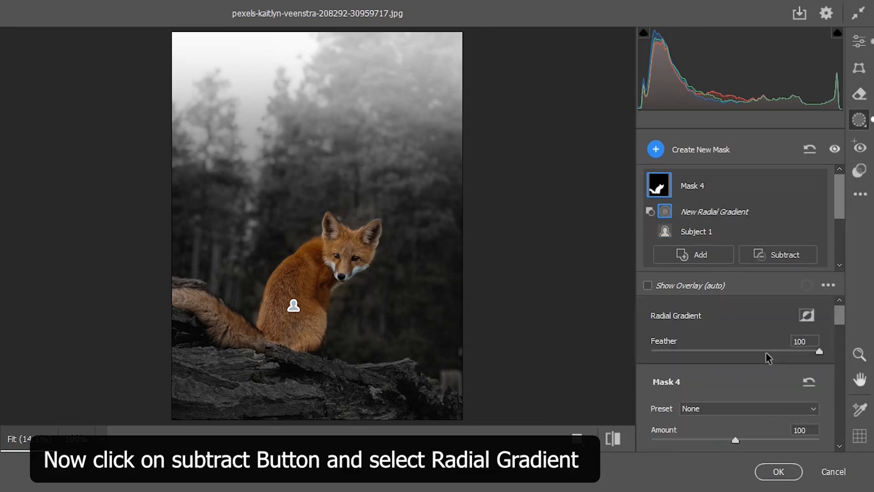
{"action": "left_click_drag", "start_coordinate": [316, 275], "coordinate": [273, 365]}
{"action": "left_click_drag", "start_coordinate": [326, 260], "coordinate": [351, 313]}
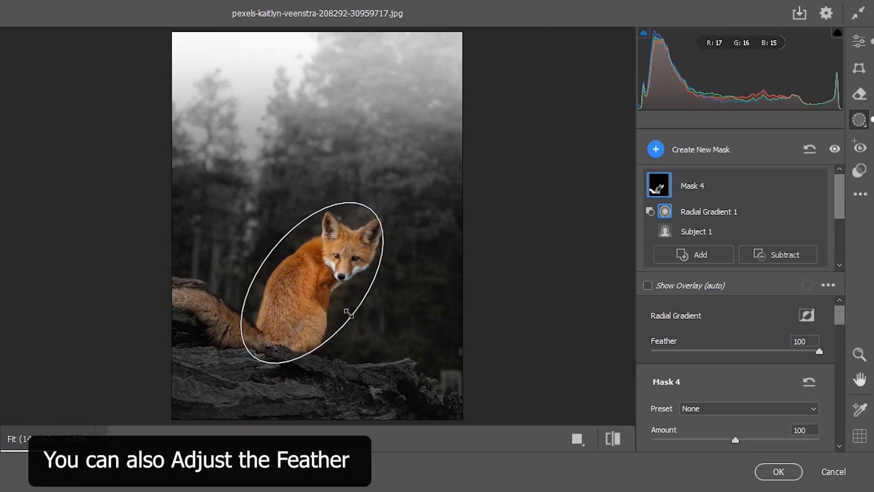
- Toggle Mask 4's visibility to compare the fox with and without its darkening
{"action": "left_click", "coordinate": [815, 185]}
{"action": "left_click", "coordinate": [816, 186]}
{"action": "left_click", "coordinate": [816, 185]}
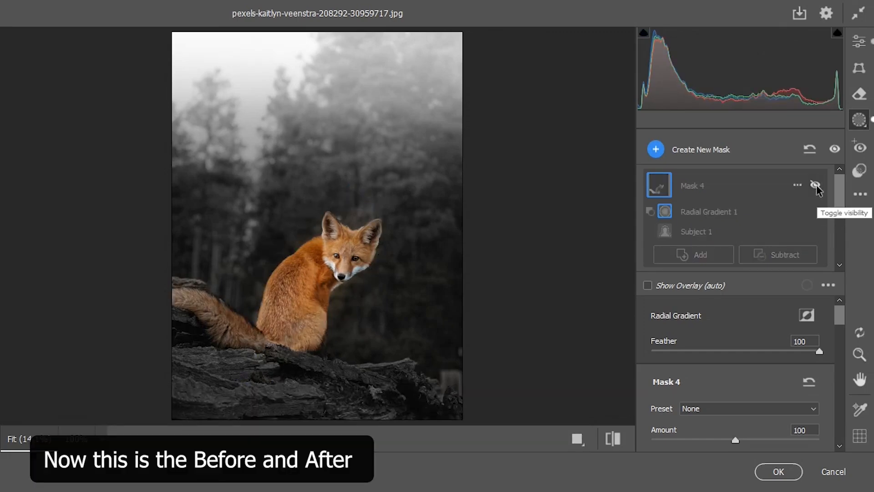
{"action": "left_click", "coordinate": [815, 186]}
{"action": "left_click", "coordinate": [815, 186]}
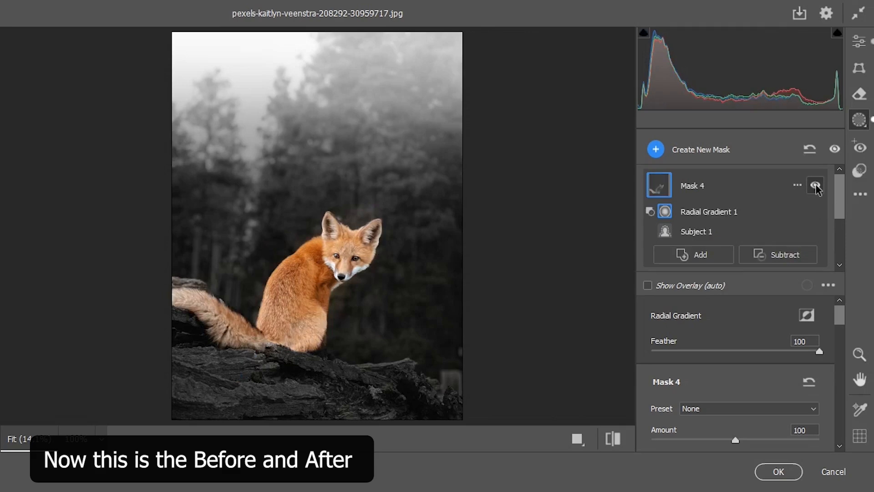
{"action": "left_click", "coordinate": [815, 186]}
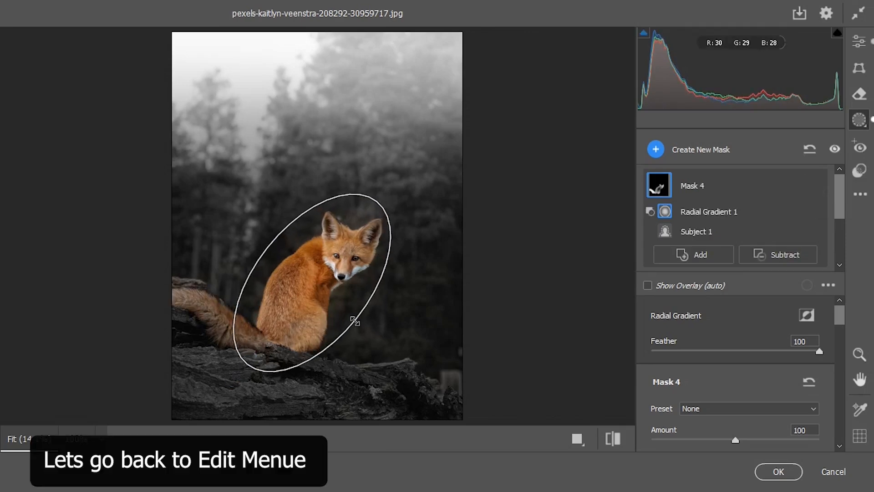
- In the global edit settings, set Tint to -5, Vibrance to +4 and Saturation to +2
{"action": "left_click", "coordinate": [864, 46]}
{"action": "scroll", "coordinate": [844, 199], "scroll_direction": "down", "scroll_amount": 3}
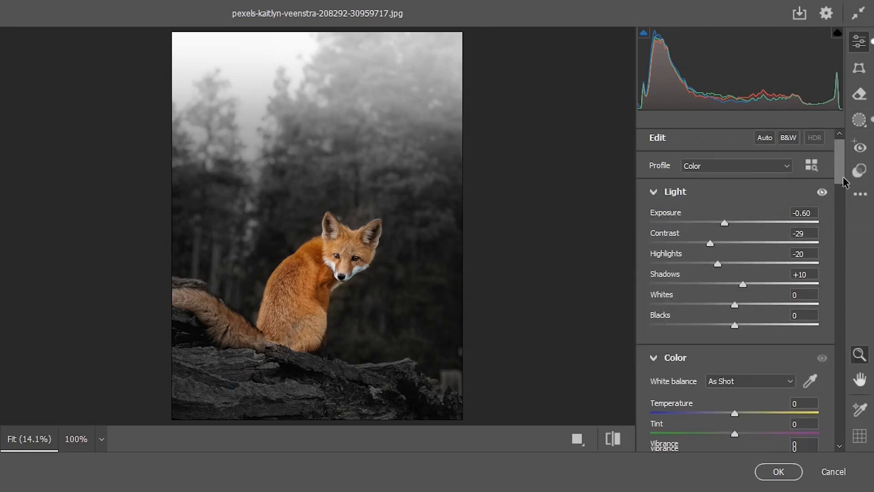
{"action": "scroll", "coordinate": [845, 199], "scroll_direction": "down", "scroll_amount": 1}
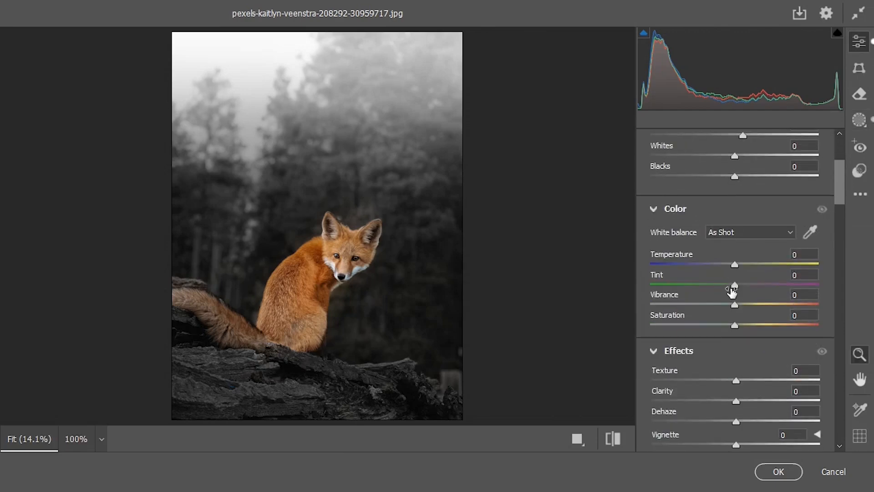
{"action": "left_click_drag", "start_coordinate": [733, 286], "coordinate": [738, 328]}
- Set the photo's Dehaze to -16 and its Vignette to -59
{"action": "scroll", "coordinate": [844, 213], "scroll_direction": "down", "scroll_amount": 3}
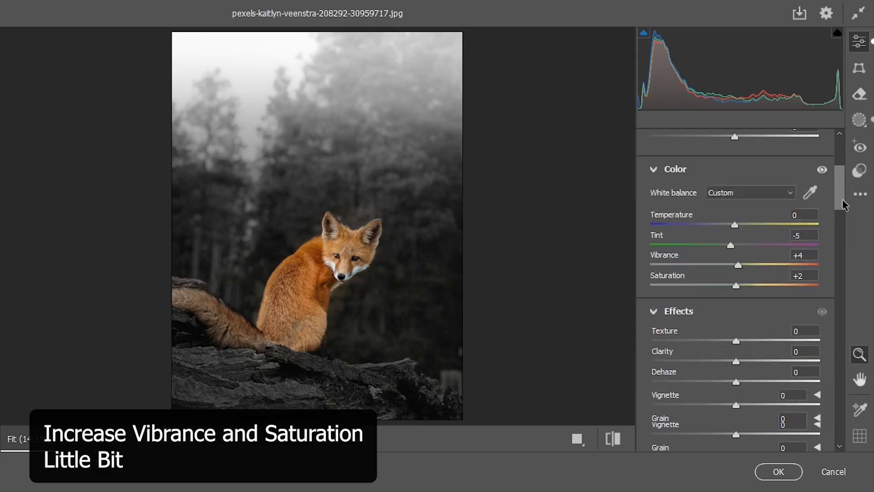
{"action": "scroll", "coordinate": [844, 214], "scroll_direction": "down", "scroll_amount": 2}
{"action": "left_click_drag", "start_coordinate": [736, 257], "coordinate": [725, 261]}
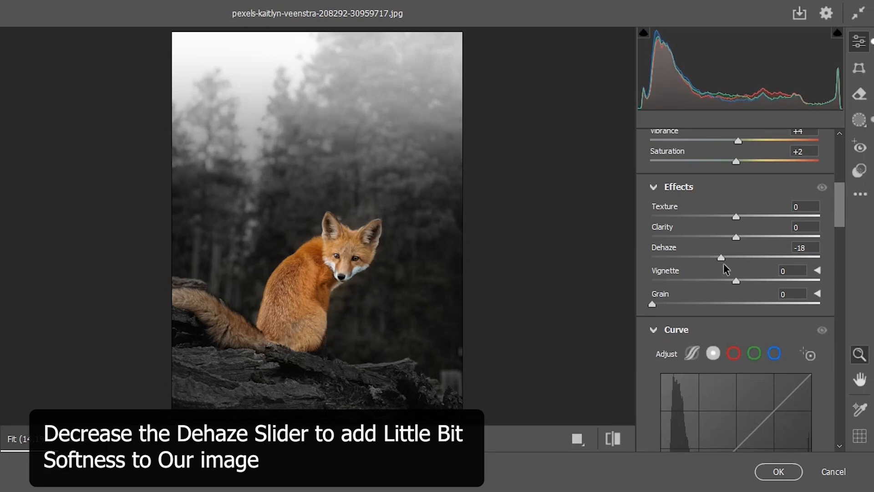
{"action": "left_click_drag", "start_coordinate": [738, 283], "coordinate": [687, 283]}
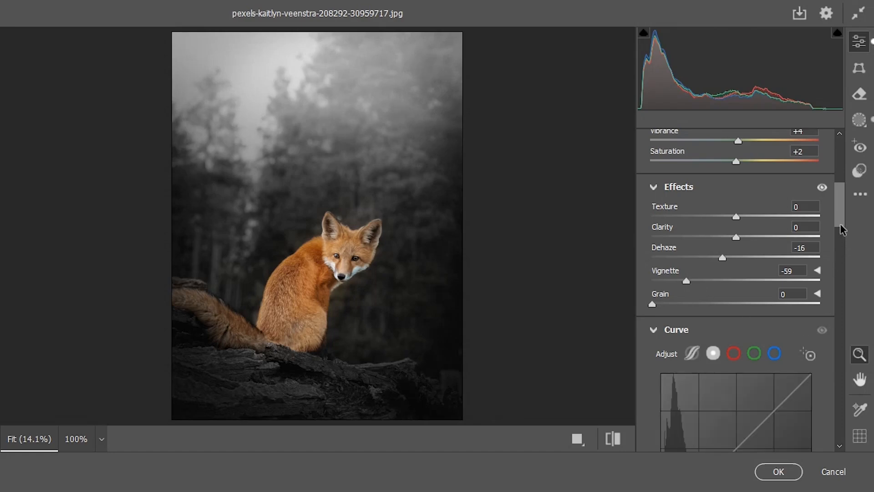
- Add a point near the middle of the blue channel's curve, around input 135, and pull it down slightly
{"action": "scroll", "coordinate": [735, 170], "scroll_direction": "down", "scroll_amount": 3}
{"action": "left_click", "coordinate": [774, 220]}
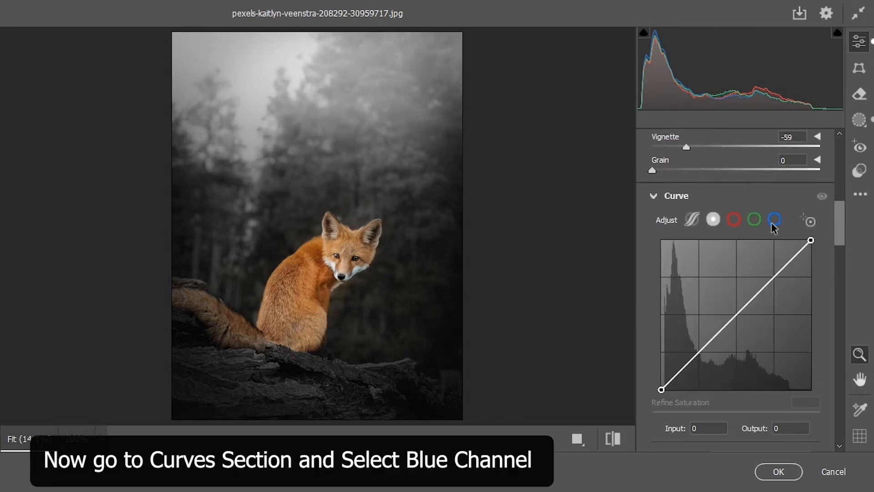
{"action": "left_click", "coordinate": [775, 224]}
{"action": "left_click_drag", "start_coordinate": [739, 314], "coordinate": [741, 318]}
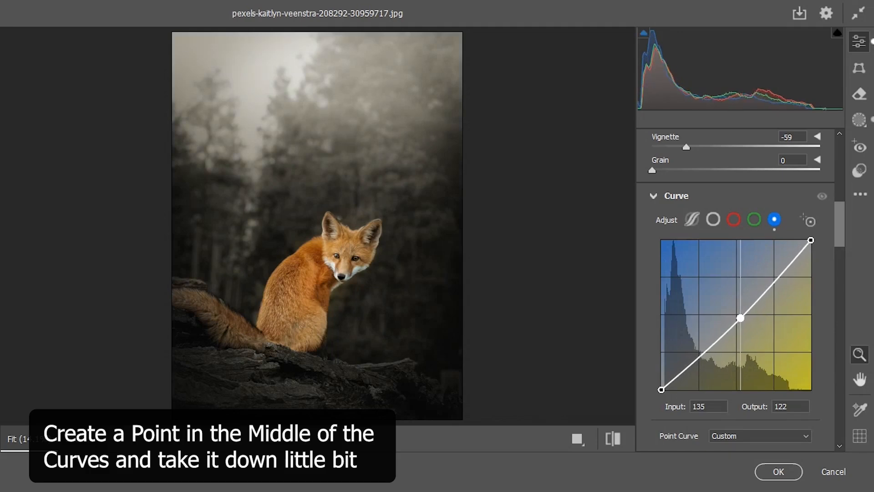
{"action": "left_click_drag", "start_coordinate": [740, 318], "coordinate": [739, 320]}
- Tint only the shadows blue in Color Grading, using hue 225 and saturation 42
{"action": "left_click_drag", "start_coordinate": [837, 233], "coordinate": [842, 328]}
{"action": "left_click_drag", "start_coordinate": [691, 307], "coordinate": [683, 312]}
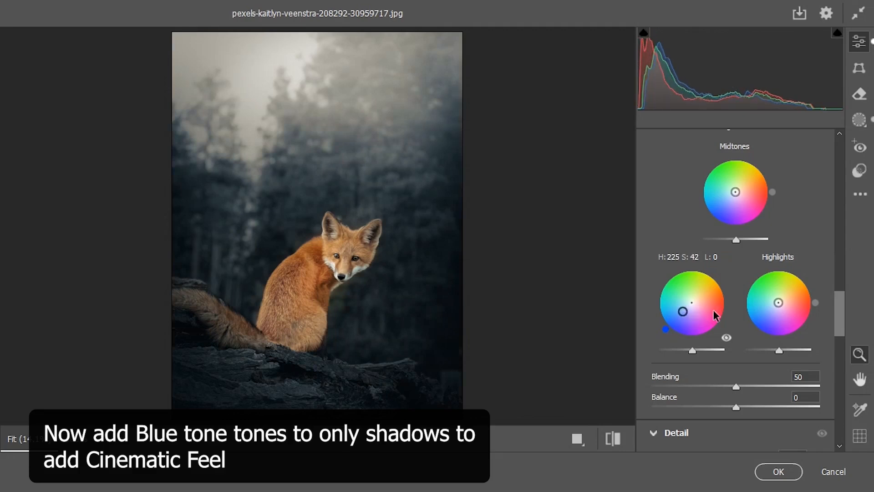
- Calibrate Green Primary to Hue +11 and Saturation +21, and Blue Primary to Hue +20 and Saturation -1
{"action": "left_click_drag", "start_coordinate": [838, 305], "coordinate": [834, 414]}
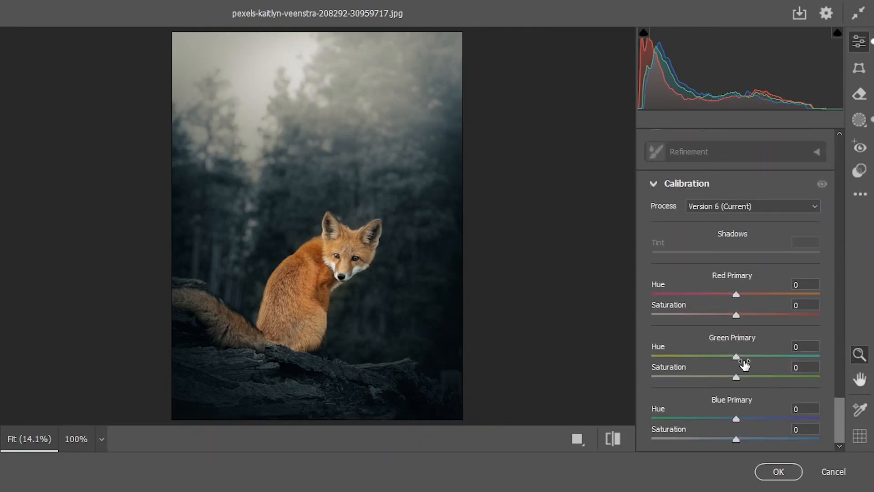
{"action": "left_click_drag", "start_coordinate": [727, 360], "coordinate": [755, 374]}
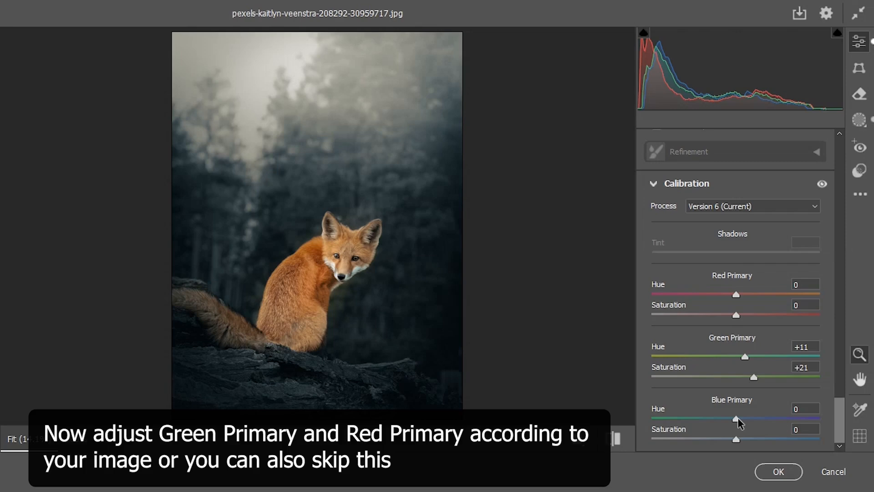
{"action": "left_click_drag", "start_coordinate": [744, 419], "coordinate": [754, 418]}
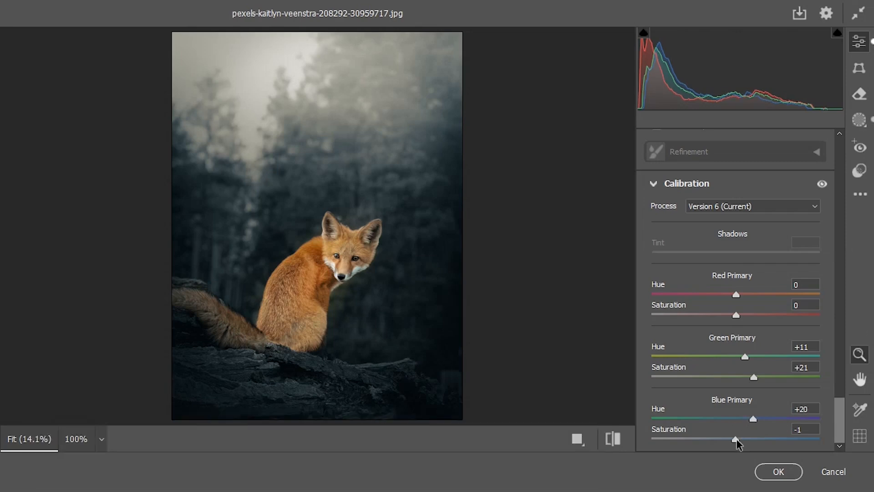
- Compare the original photo with the current settings and apply the Camera Raw Filter
{"action": "left_click", "coordinate": [613, 438]}
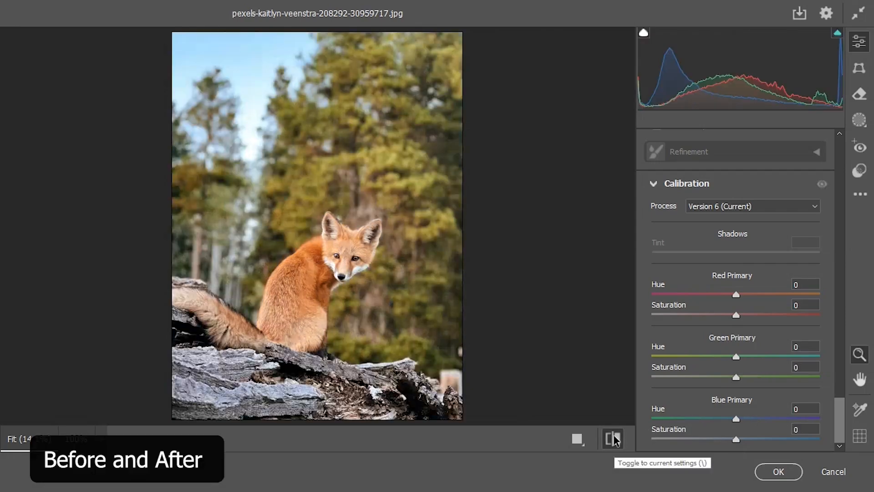
{"action": "left_click", "coordinate": [613, 439]}
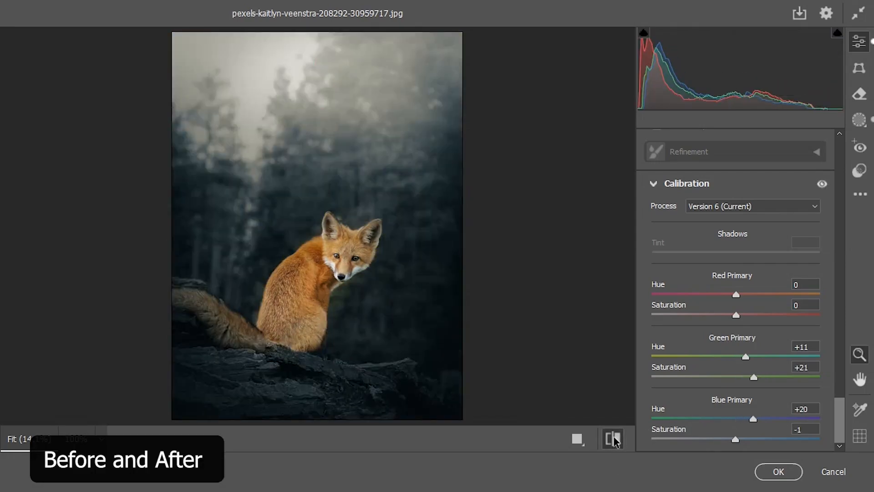
{"action": "left_click", "coordinate": [614, 439]}
{"action": "left_click", "coordinate": [616, 438]}
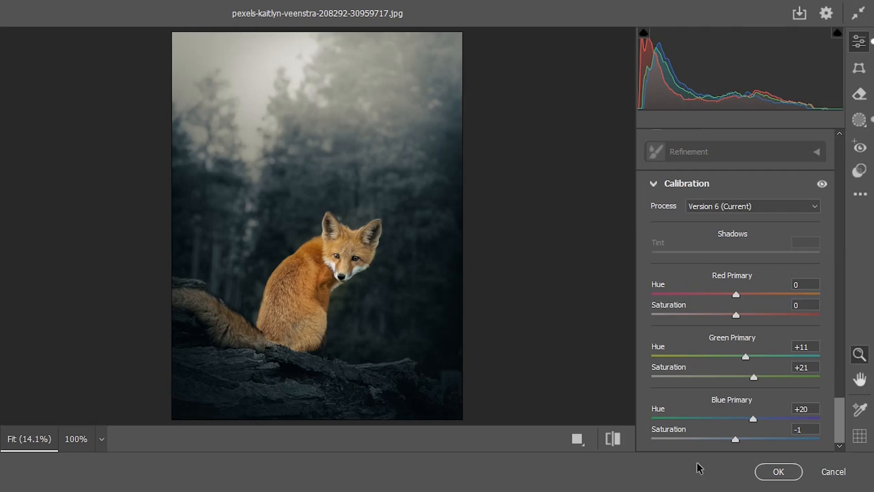
{"action": "left_click", "coordinate": [774, 471]}
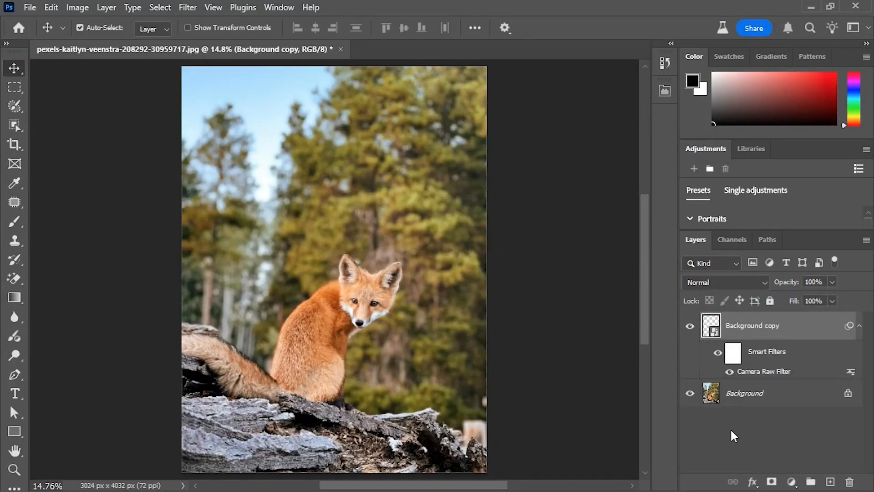
- Toggle the Background copy layer's visibility to compare the edited photo with the original
{"action": "left_click", "coordinate": [690, 326]}
{"action": "left_click", "coordinate": [690, 326]}
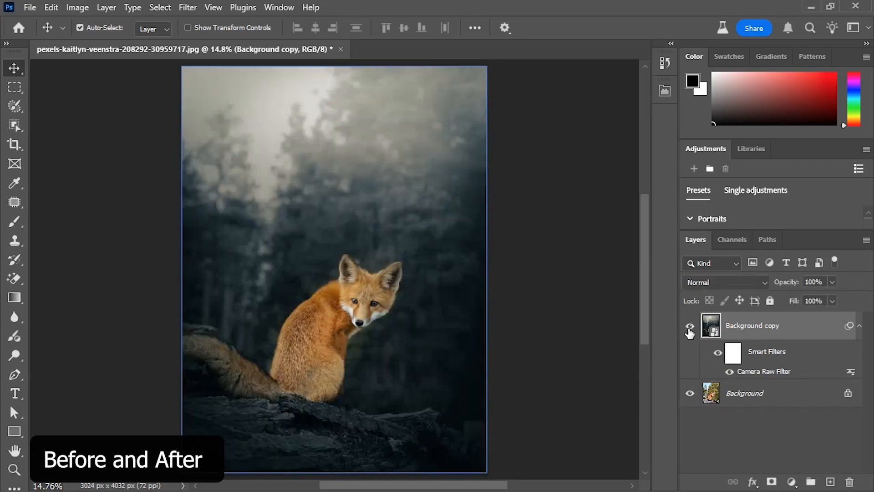
{"action": "left_click", "coordinate": [690, 327]}
{"action": "left_click", "coordinate": [690, 326]}
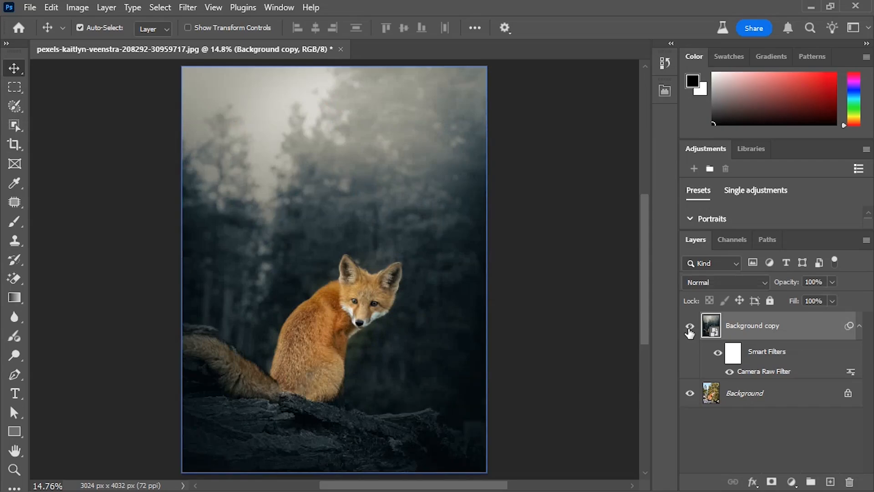
{"action": "left_click", "coordinate": [690, 326]}
{"action": "left_click", "coordinate": [690, 326]}
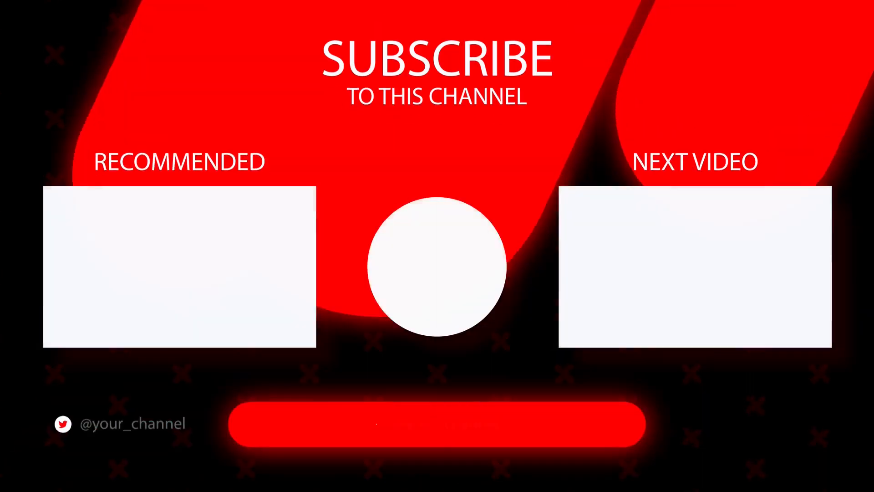